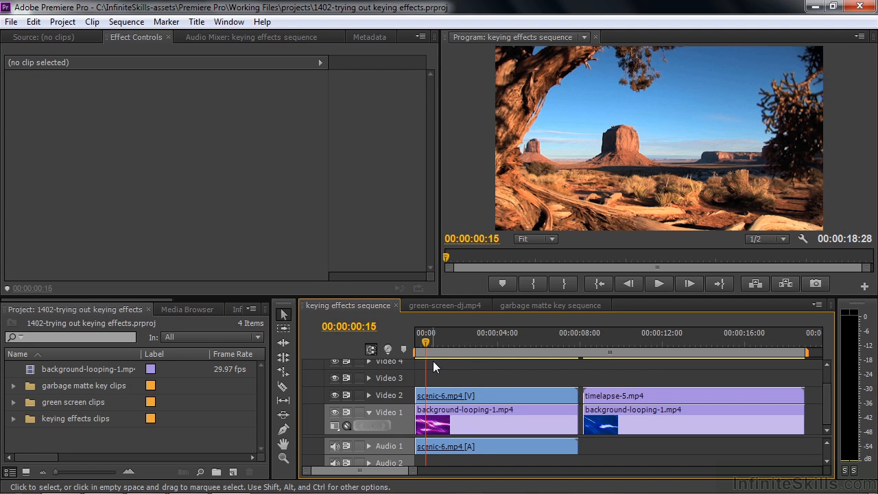
Apply the Color Key effect from the Keying video effects to the scenic-6.mp4 clip on Video 2.
click(490, 390)
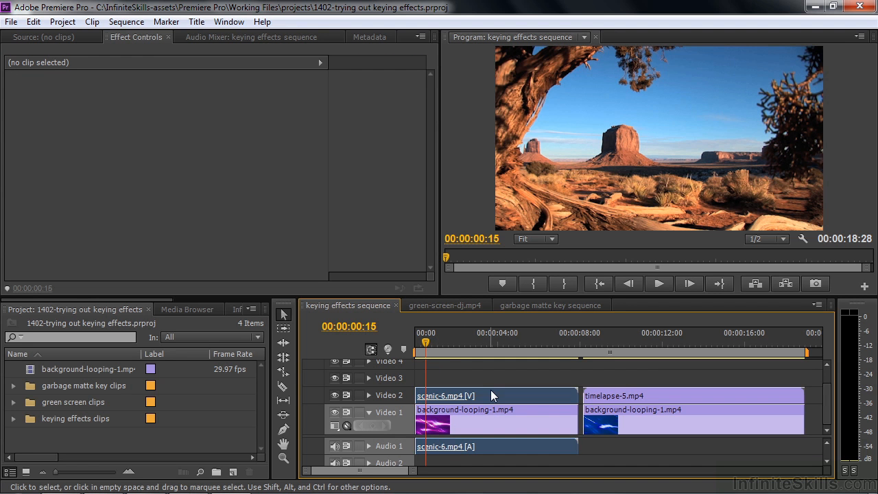
click(98, 309)
scroll(142, 310, down, 3)
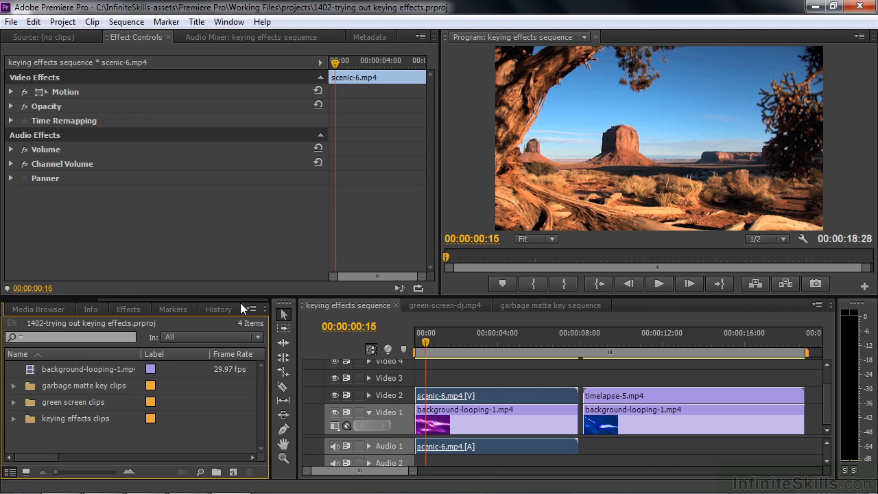
click(142, 311)
click(11, 384)
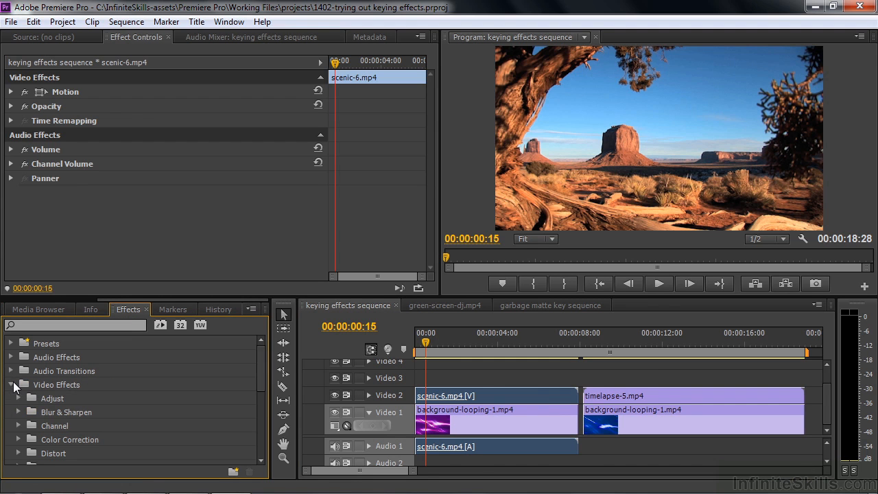
drag(256, 368, 264, 396)
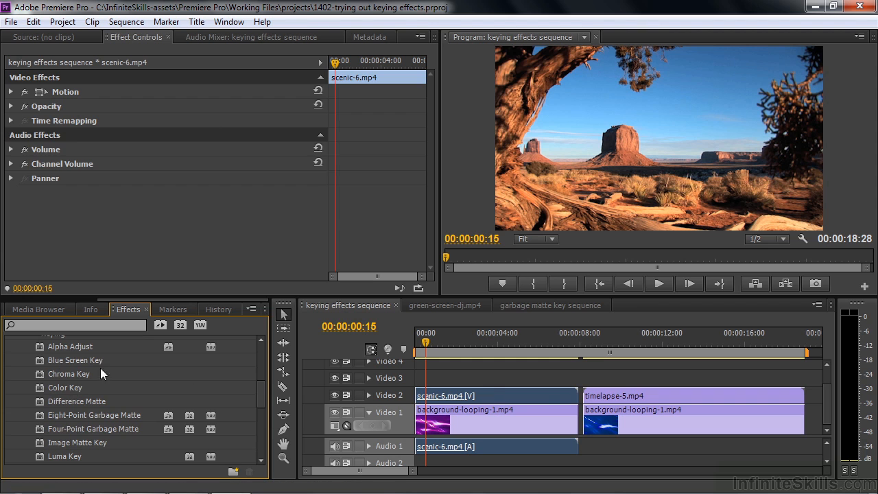
drag(40, 386, 490, 398)
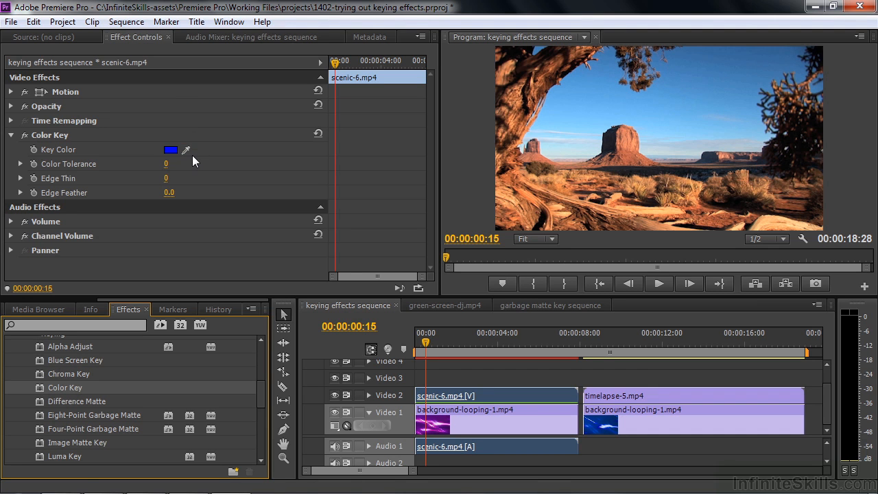
Sample the blue sky of scenic-6.mp4 as the Key Color and raise Color Tolerance to 161.
drag(188, 149, 683, 108)
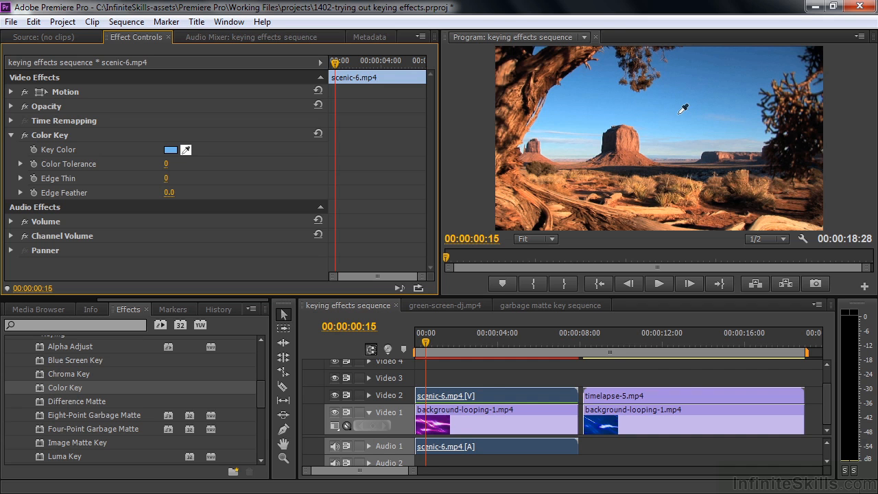
drag(684, 108, 683, 109)
click(20, 163)
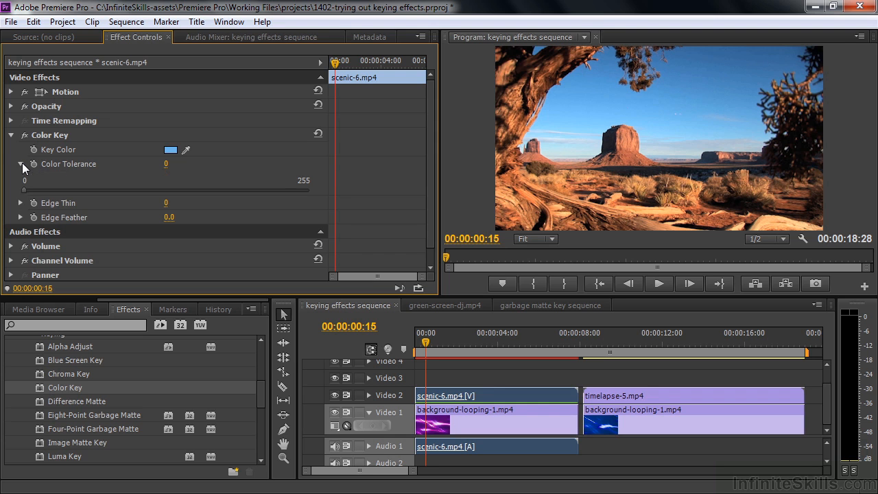
drag(25, 191, 155, 206)
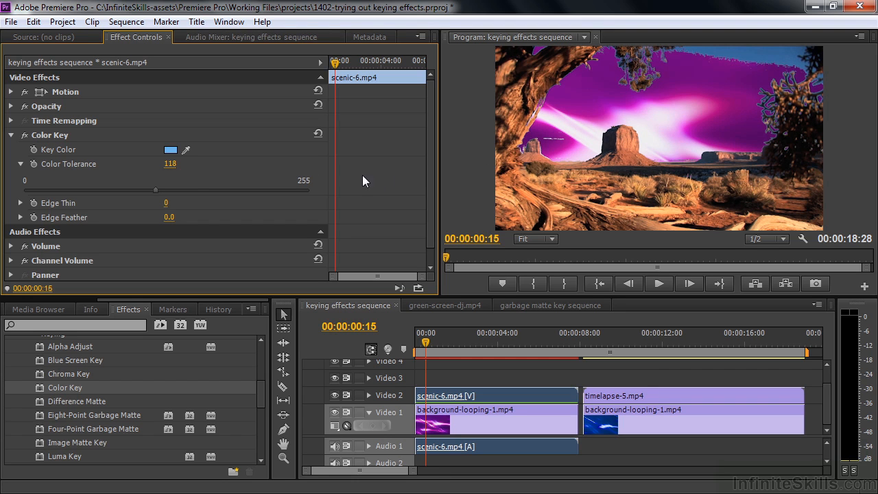
drag(151, 190, 203, 191)
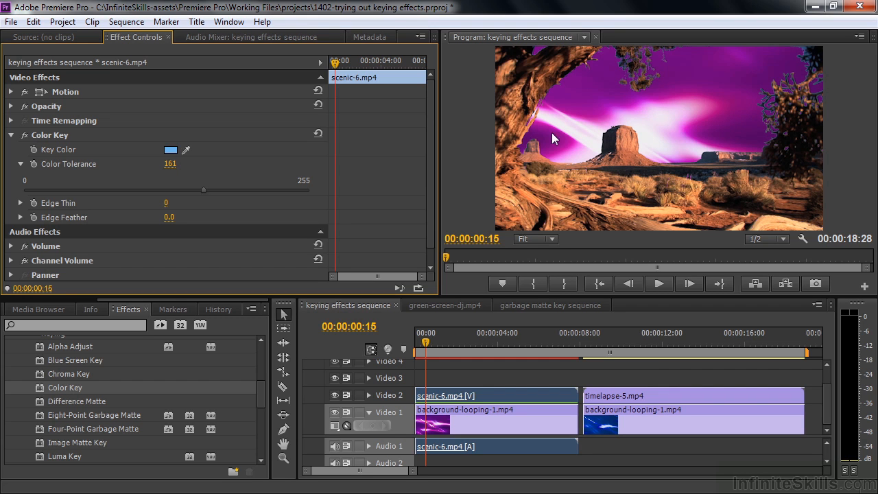
Try Edge Thin values of -2 and -1 on the Color Key of scenic-6.mp4.
click(19, 204)
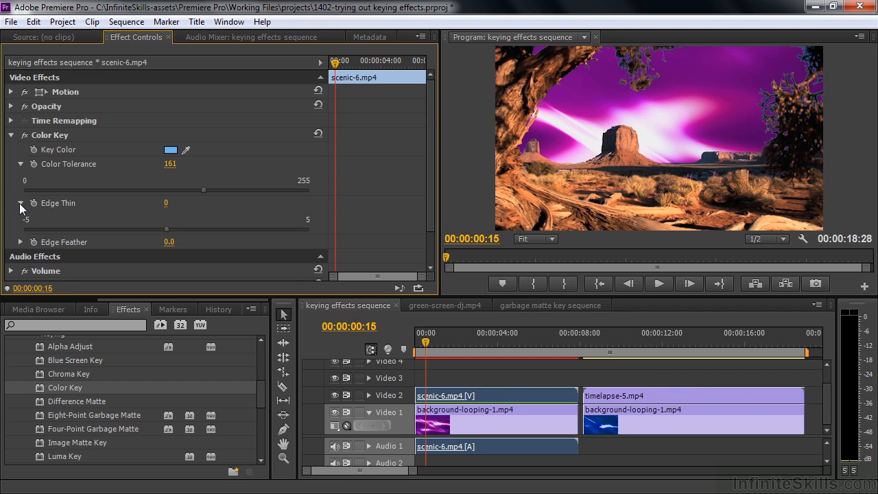
drag(168, 229, 114, 230)
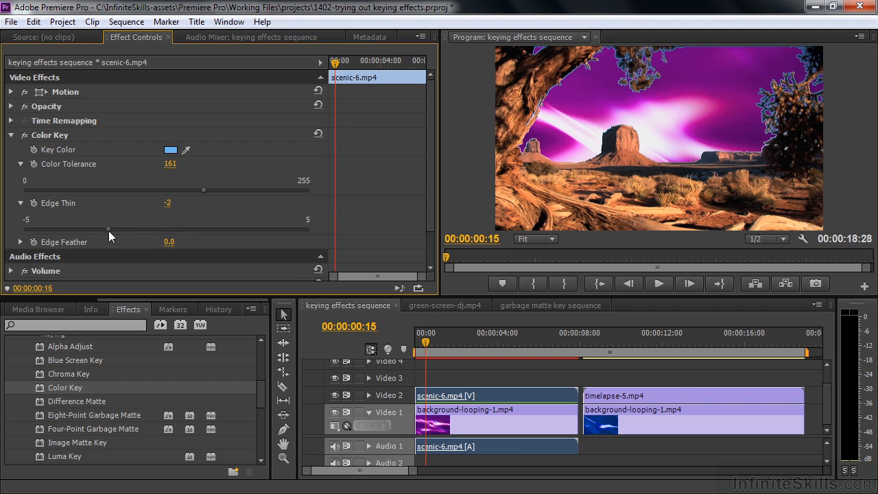
drag(114, 227, 152, 234)
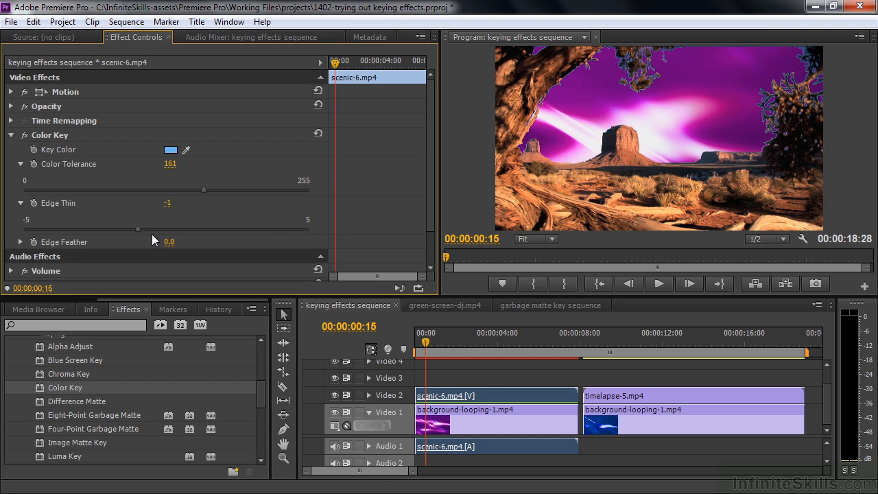
Soften the keyed edges of scenic-6.mp4 by setting Edge Feather to 2.3.
click(20, 242)
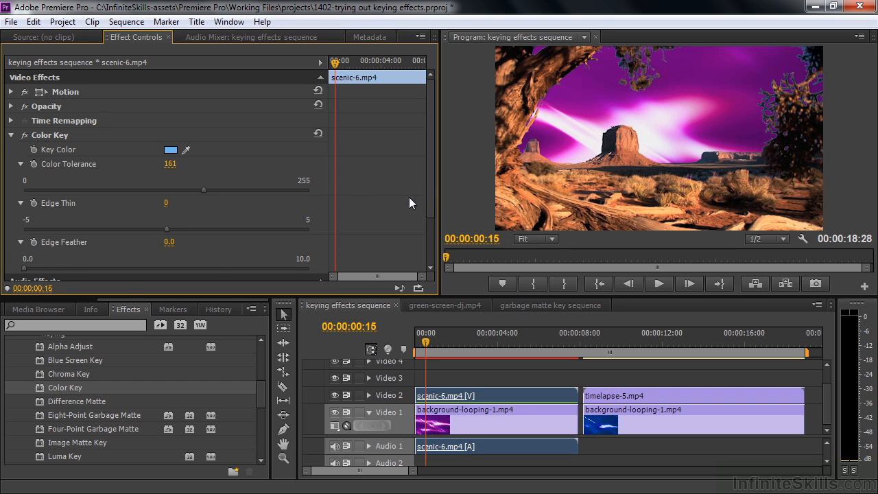
drag(428, 204, 428, 245)
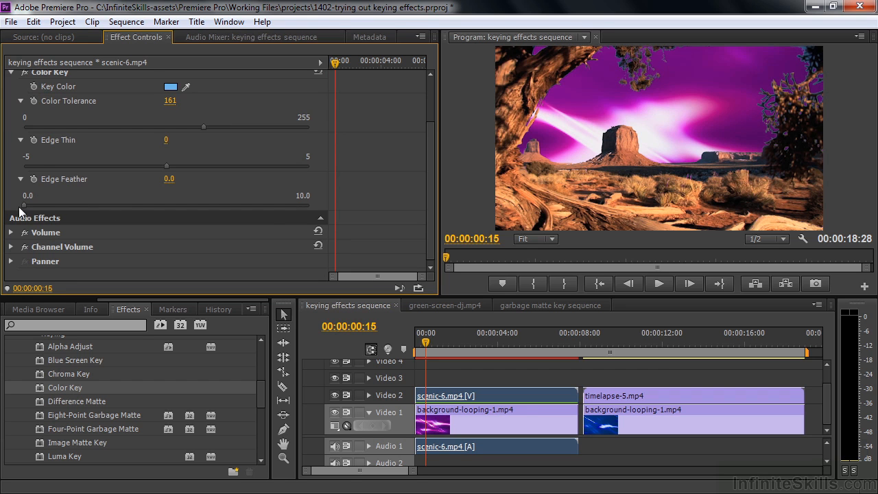
drag(24, 206, 87, 207)
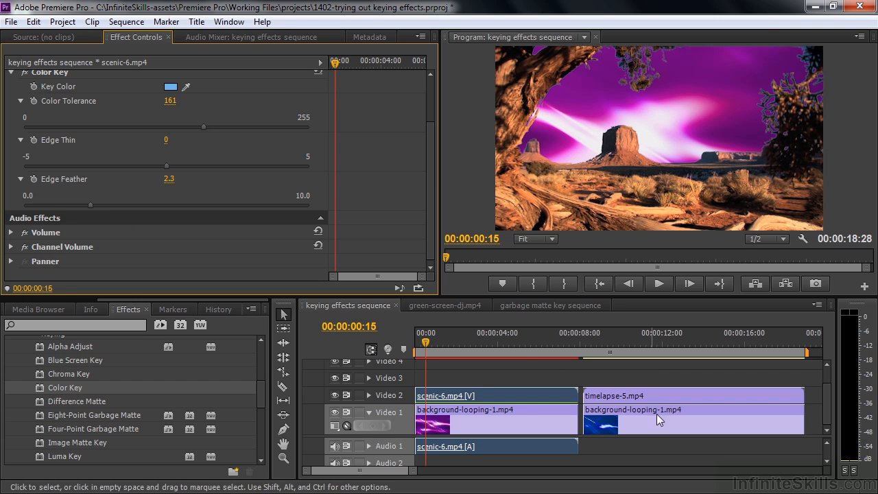
Move the playhead to 00:00:11:02 and apply the Color Key effect to the timelapse-5.mp4 clip.
click(643, 336)
click(646, 396)
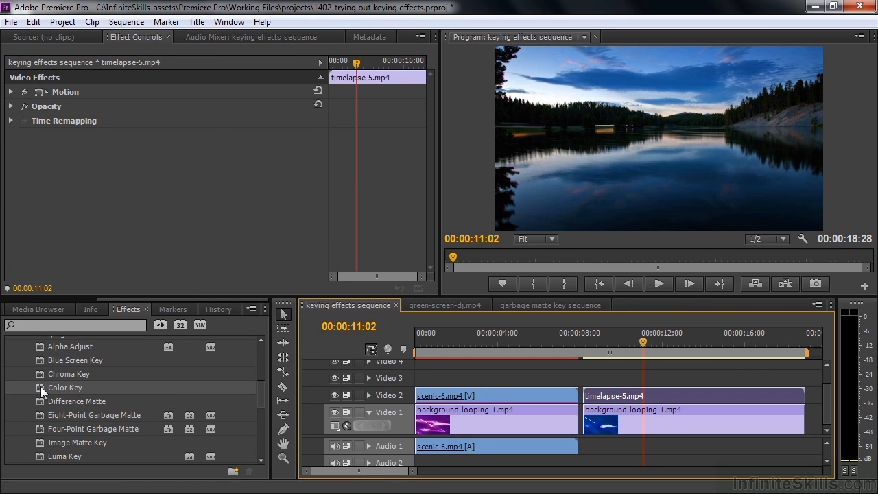
drag(40, 386, 679, 396)
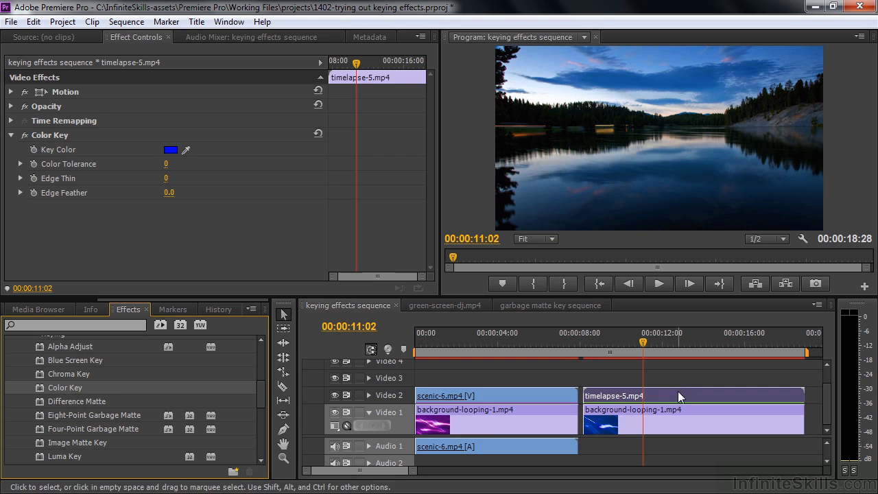
Sample the blue sky of timelapse-5.mp4 as the Key Color and set Color Tolerance to 167.
click(193, 147)
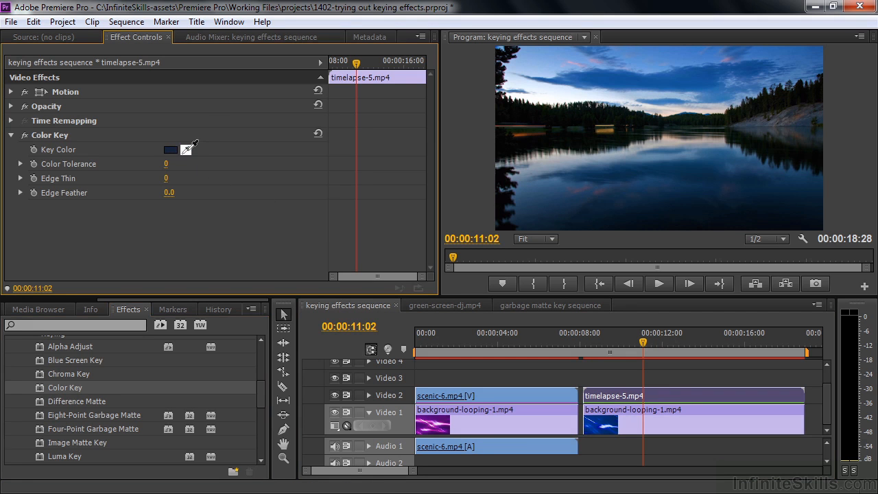
drag(192, 147, 544, 57)
click(20, 164)
drag(23, 187, 211, 203)
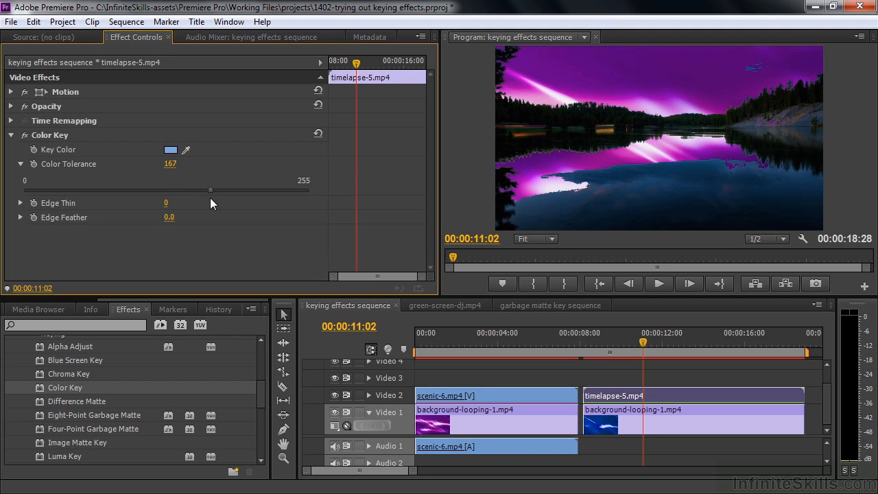
Resample the Key Color from the dark blue lake water and reduce Color Tolerance to 25.
drag(192, 146, 677, 169)
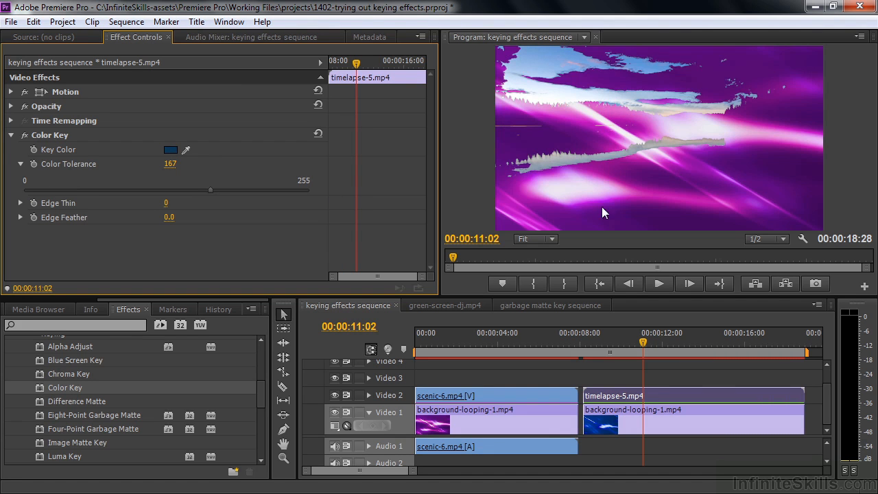
drag(204, 189, 53, 205)
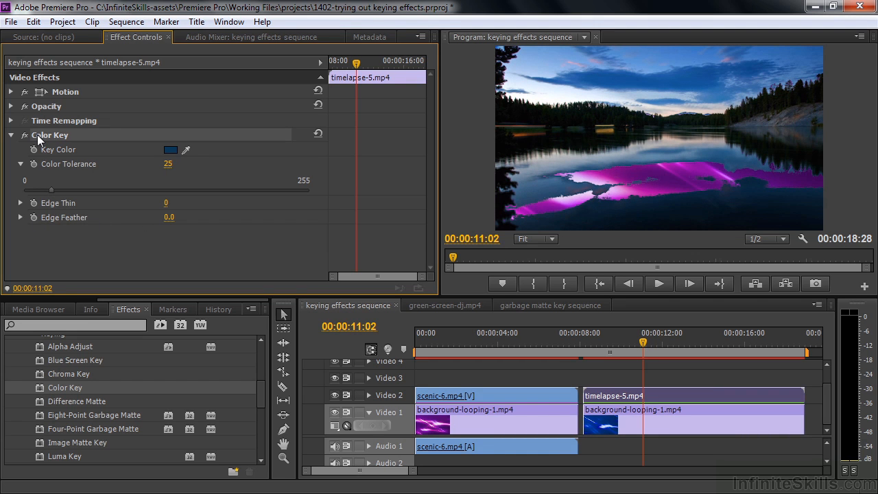
Replace the Color Key effect on timelapse-5.mp4 with the Luma Key effect.
key(Delete)
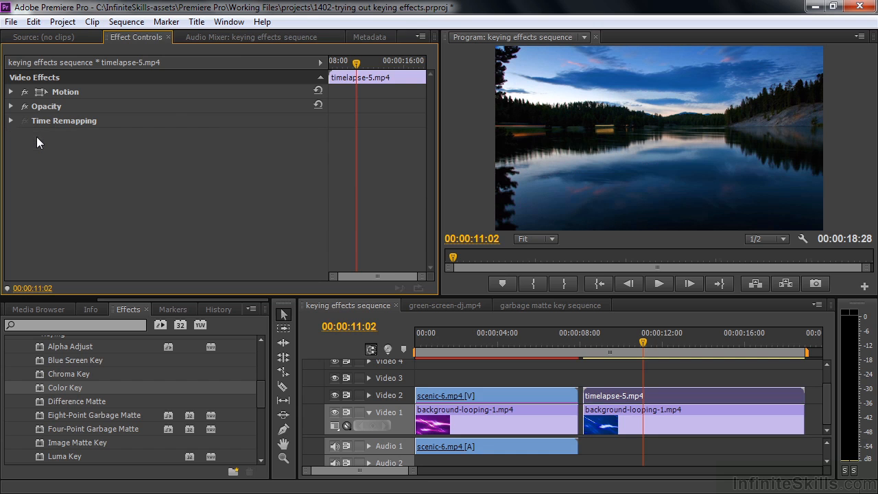
drag(262, 387, 262, 409)
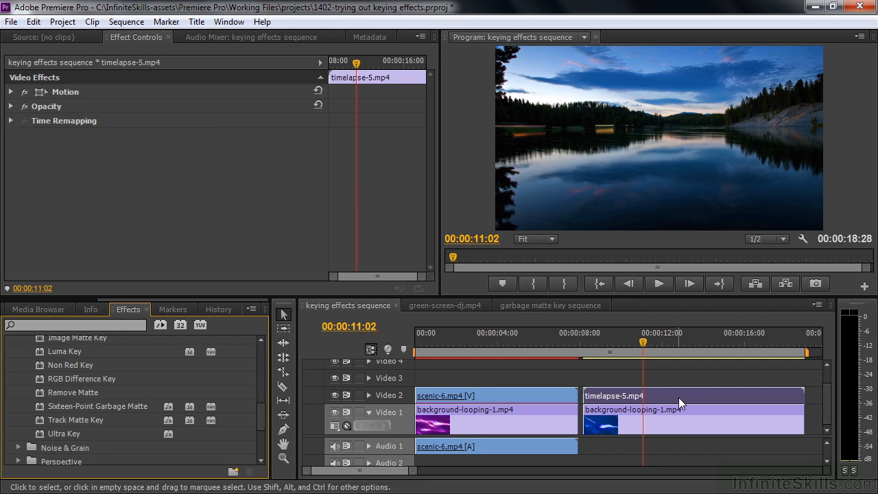
double_click(41, 352)
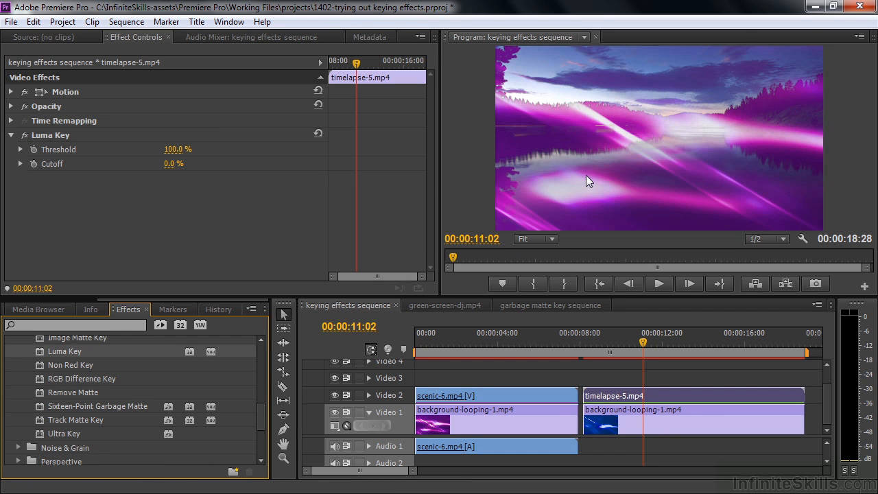
Expand the Luma Key sliders and lower the Threshold to 9.6 %.
click(20, 150)
click(21, 189)
drag(310, 177, 45, 185)
mouse_move(69, 190)
mouse_down()
mouse_move(38, 183)
mouse_move(54, 190)
mouse_up()
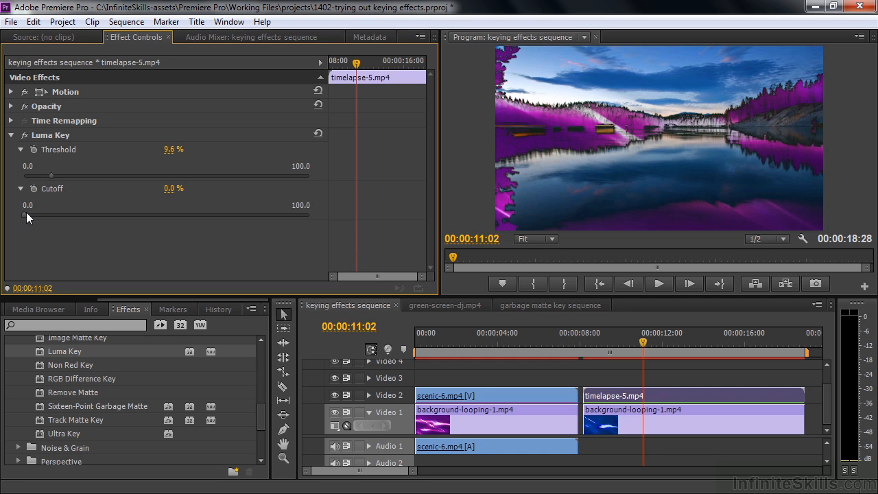
Try Luma Key Cutoff values of 5.3 % and 8.2 %, ending with Threshold at 8.9 % and Cutoff at 1.9 %.
mouse_move(32, 213)
mouse_down()
mouse_move(42, 215)
mouse_move(36, 223)
mouse_up()
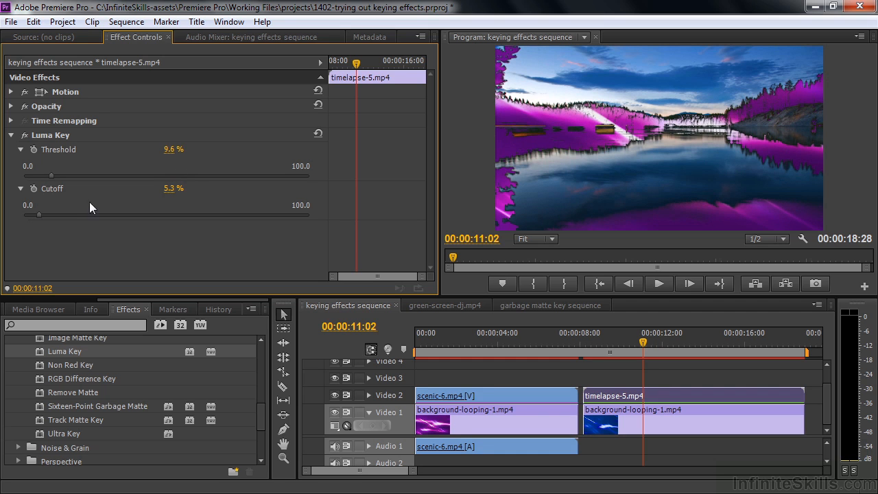
mouse_move(40, 213)
mouse_down()
mouse_move(56, 222)
mouse_move(37, 218)
mouse_move(46, 225)
mouse_up()
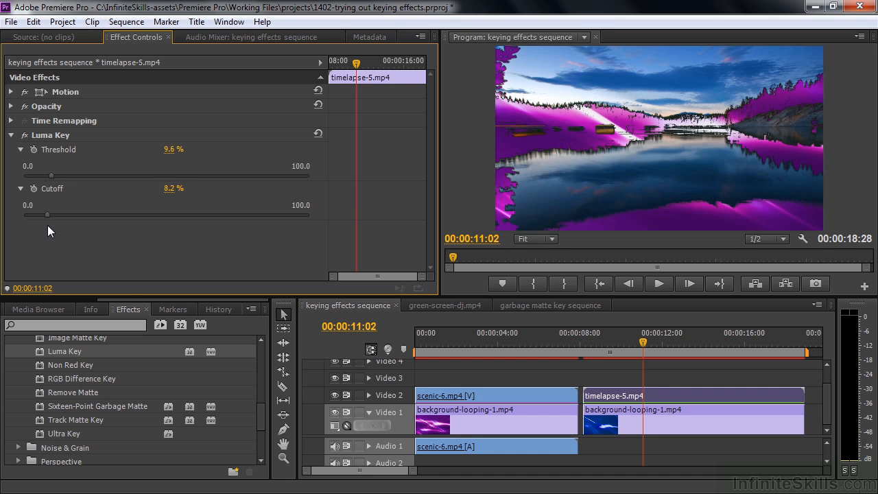
mouse_move(52, 175)
mouse_down()
mouse_move(23, 180)
mouse_move(49, 176)
mouse_up()
drag(51, 216, 30, 207)
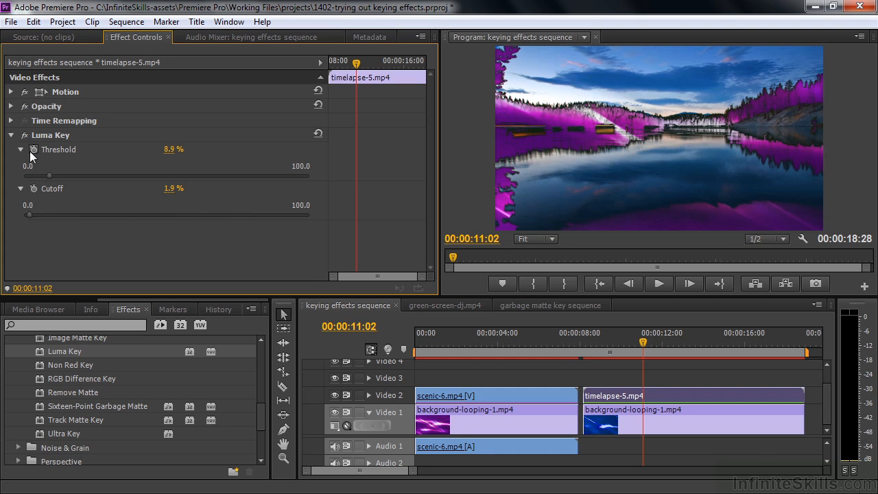
Delete the Luma Key effect from timelapse-5.mp4.
click(34, 134)
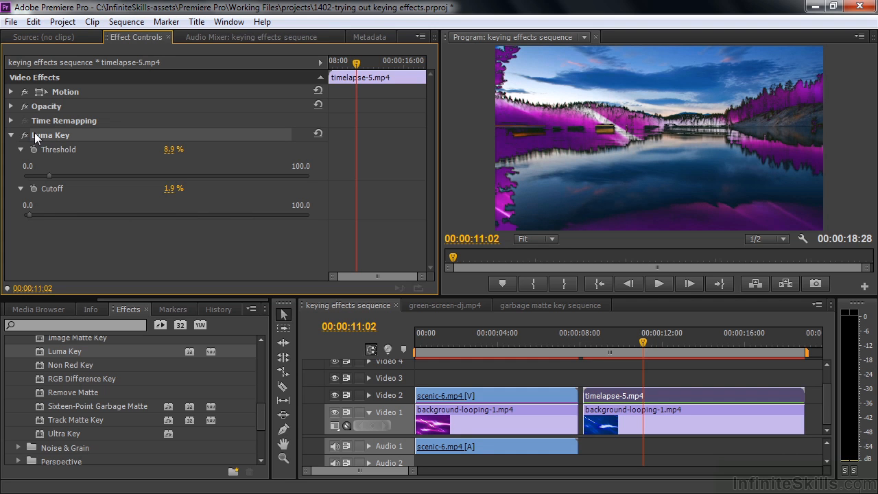
key(Delete)
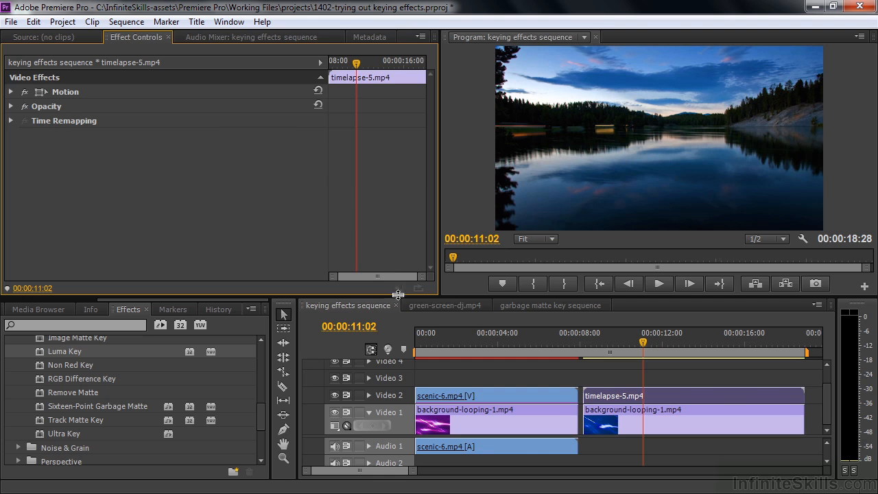
Apply the Color Key effect to the green-screen-dj.mp4 clip in the green-screen-dj.mp4 sequence and collapse its settings.
click(443, 304)
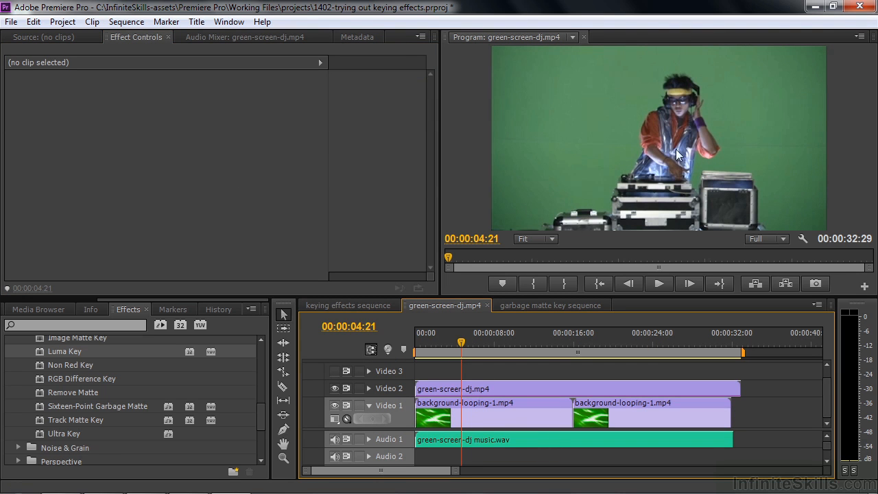
click(467, 391)
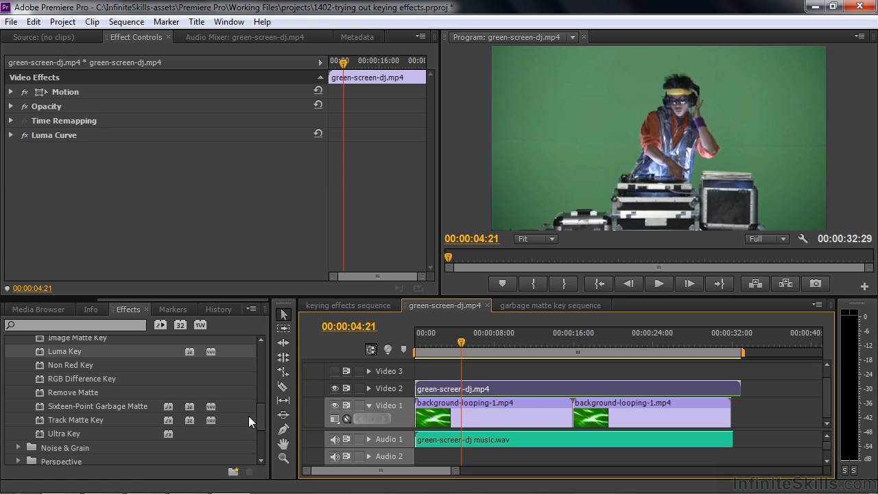
drag(260, 418, 263, 390)
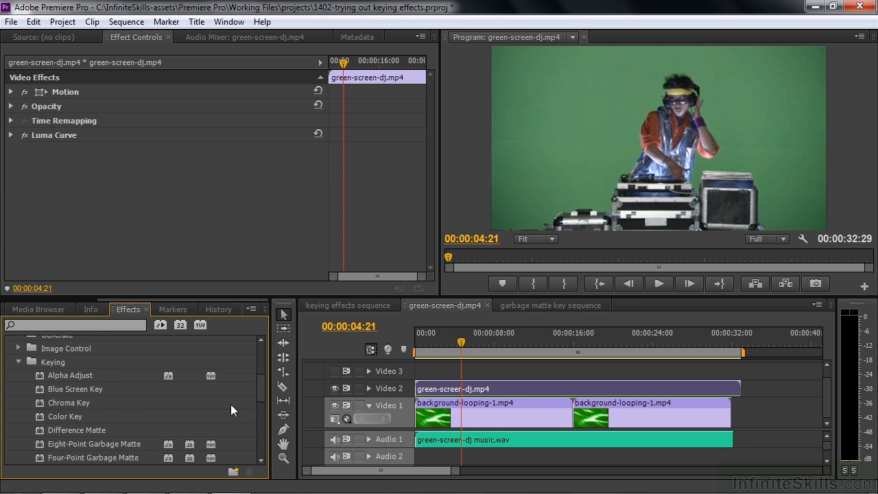
double_click(39, 414)
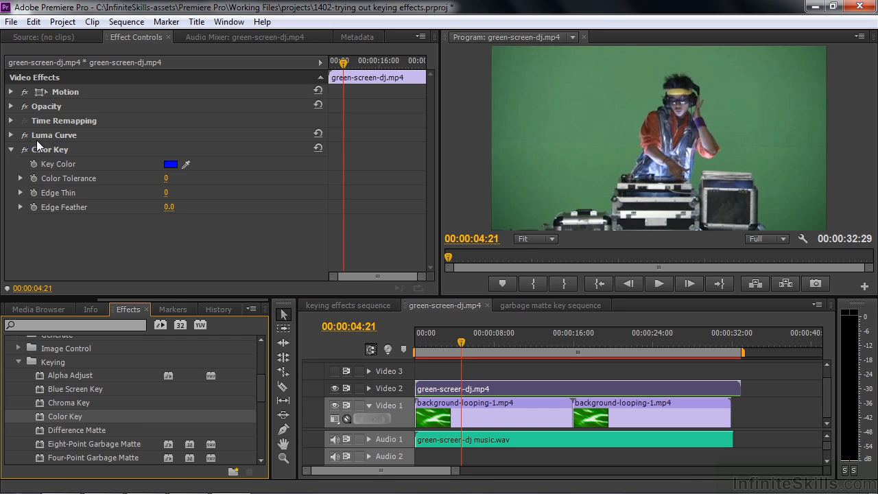
click(11, 150)
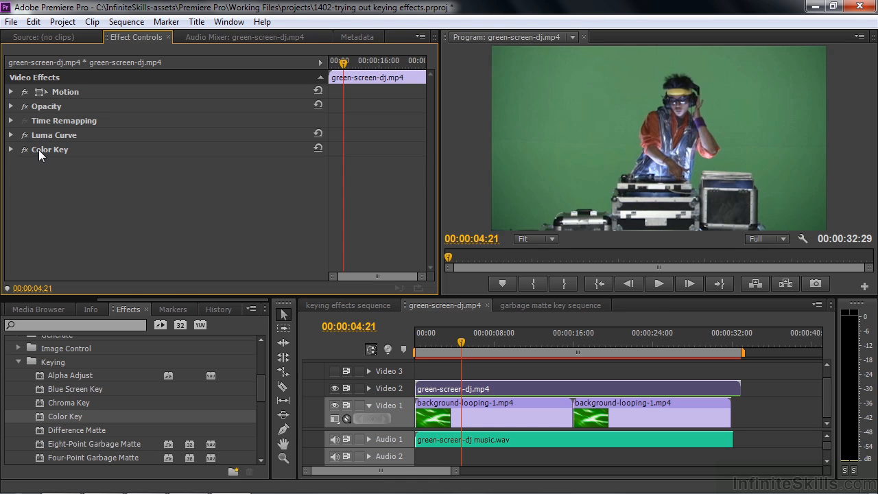
Move the Luma Curve effect below Color Key and compare the clip with Luma Curve turned off and on.
drag(37, 138, 38, 158)
click(26, 149)
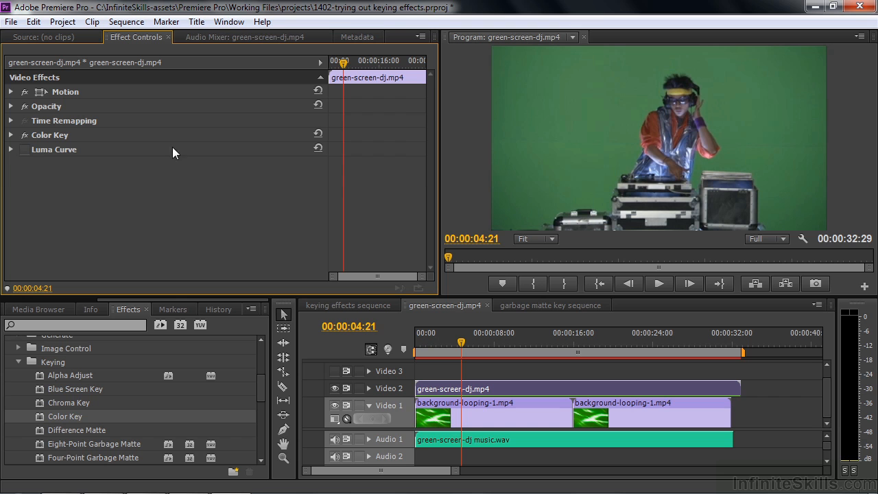
click(26, 149)
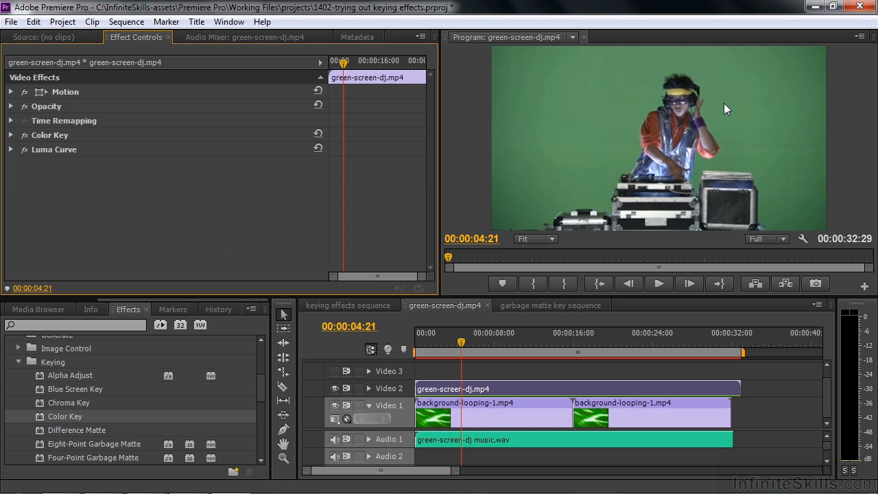
Sample the green backdrop near the DJ's equipment as the Key Color and raise Color Tolerance to 14, ending at 34.
click(10, 135)
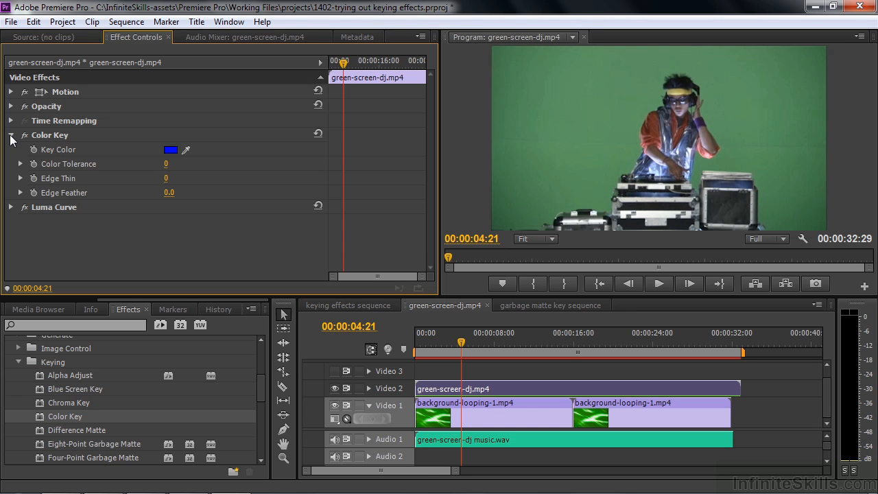
drag(186, 149, 524, 203)
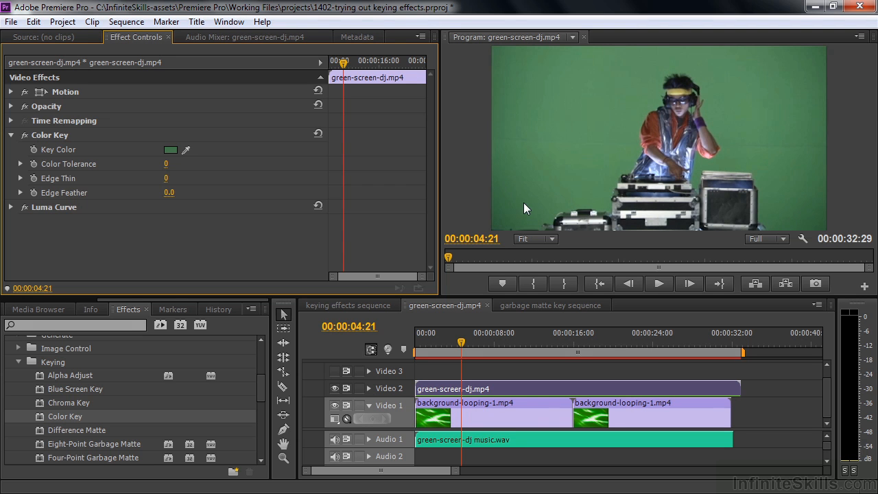
click(22, 165)
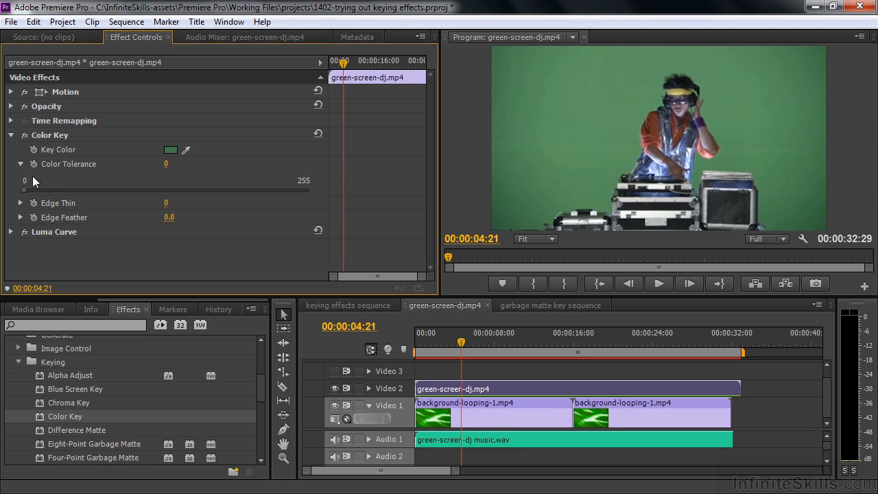
drag(25, 190, 40, 199)
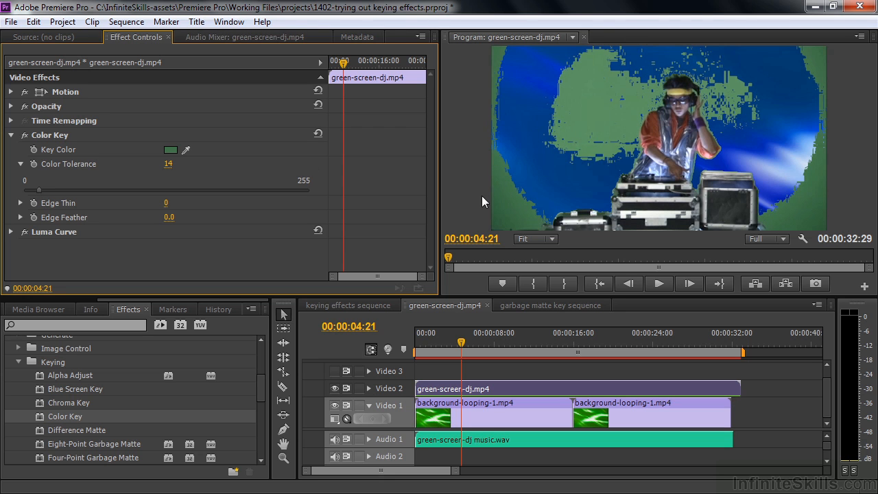
drag(39, 190, 62, 210)
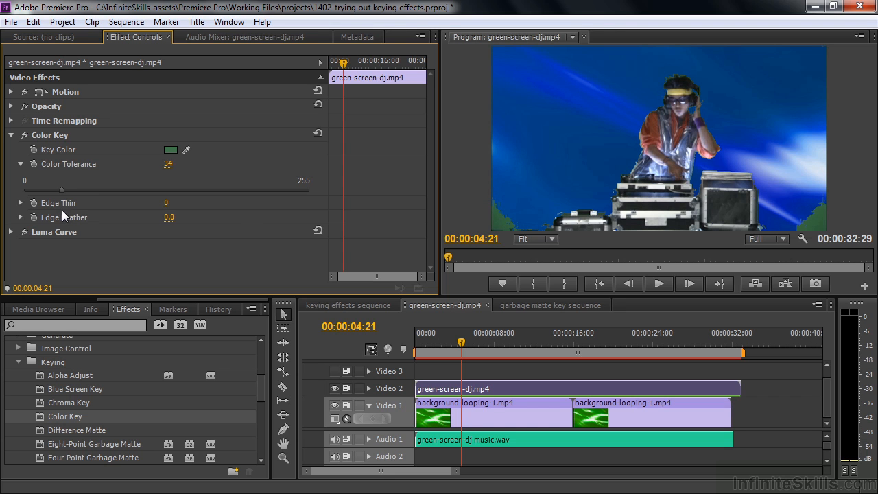
Try Color Key Edge Thin values of -1 and 2, ending back at 0.
click(21, 203)
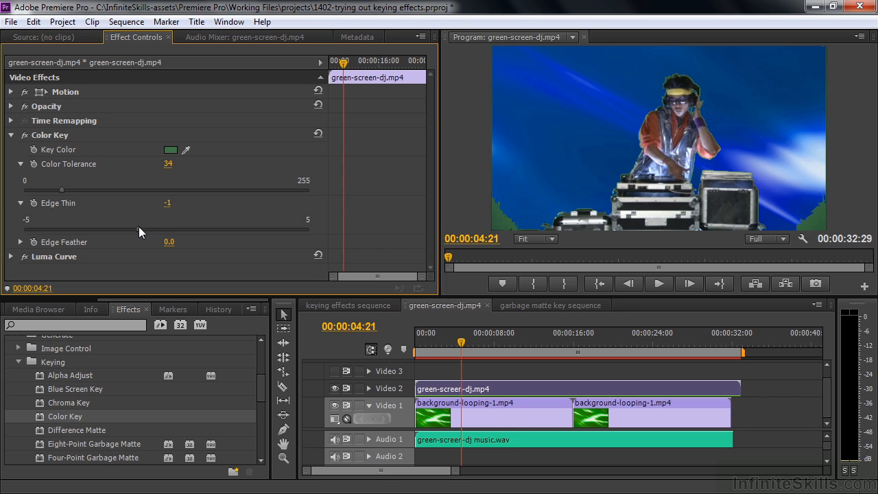
click(186, 229)
click(213, 229)
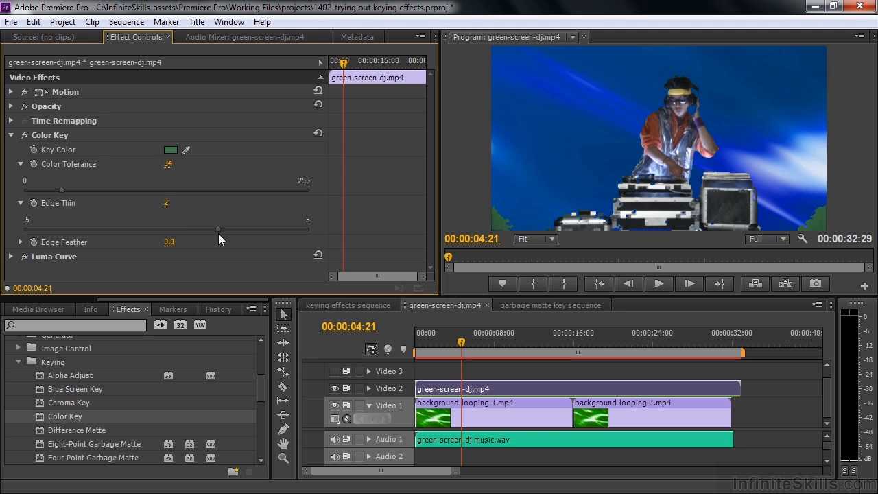
click(280, 236)
drag(280, 238, 152, 234)
click(152, 242)
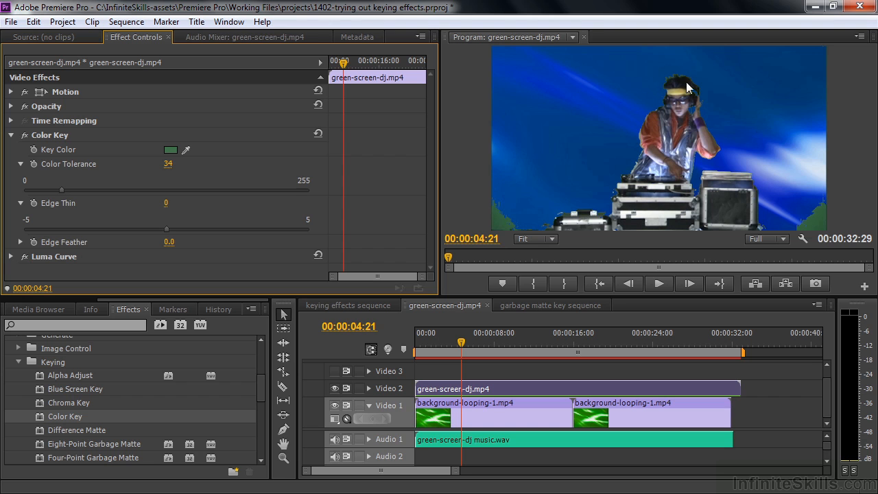
Set the Color Key Edge Feather to 2.1 and collapse the effect's settings.
click(21, 243)
drag(32, 267, 83, 266)
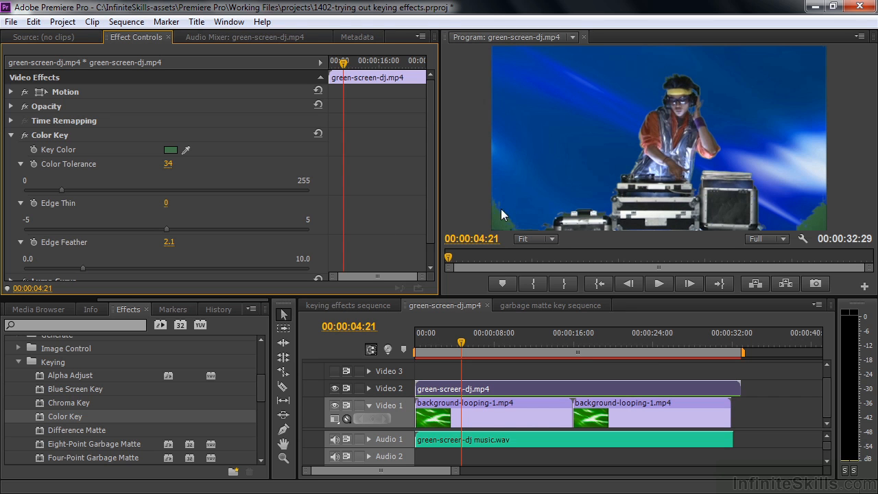
click(11, 135)
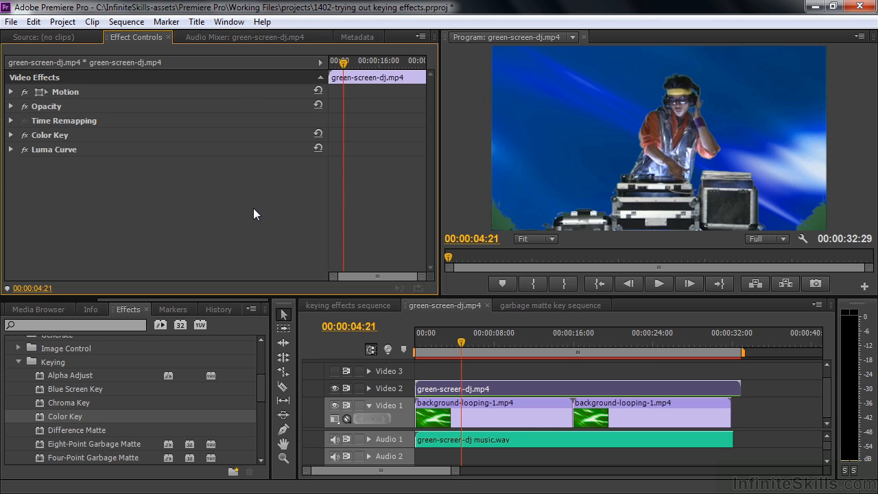
Apply Eight-Point Garbage Matte to the green-screen-dj.mp4 clip and show its handles in the program view.
drag(263, 381, 262, 399)
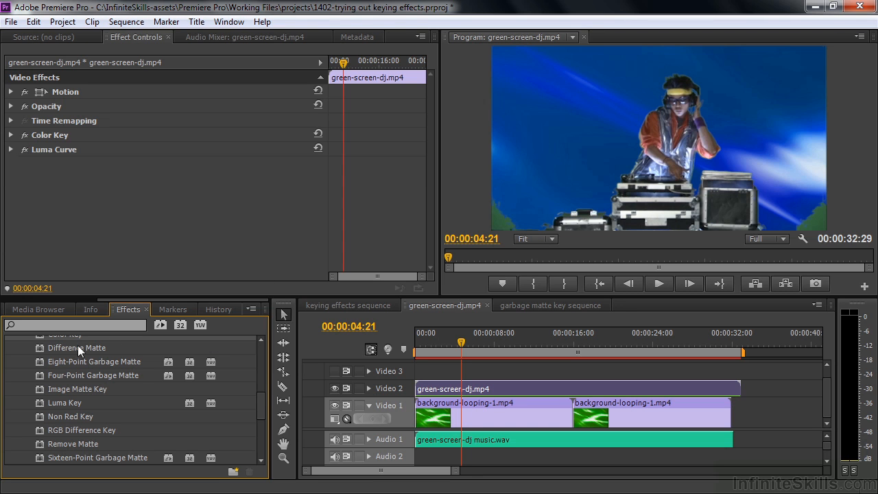
double_click(39, 361)
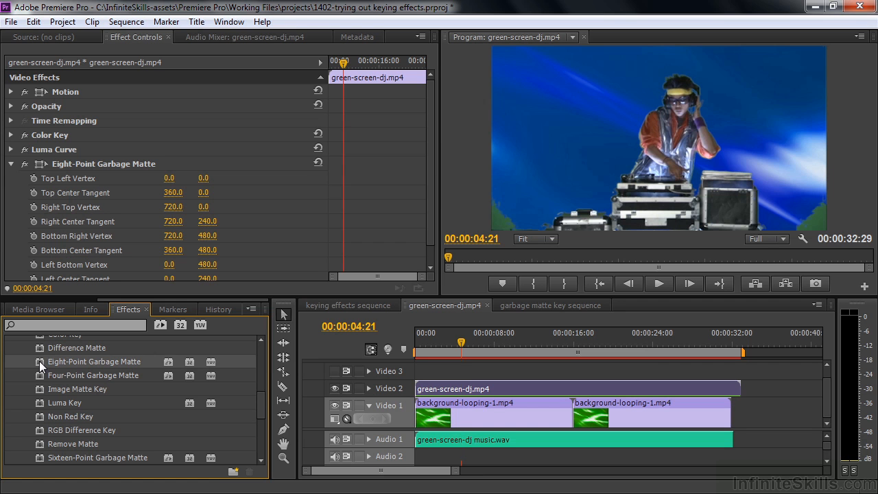
click(39, 164)
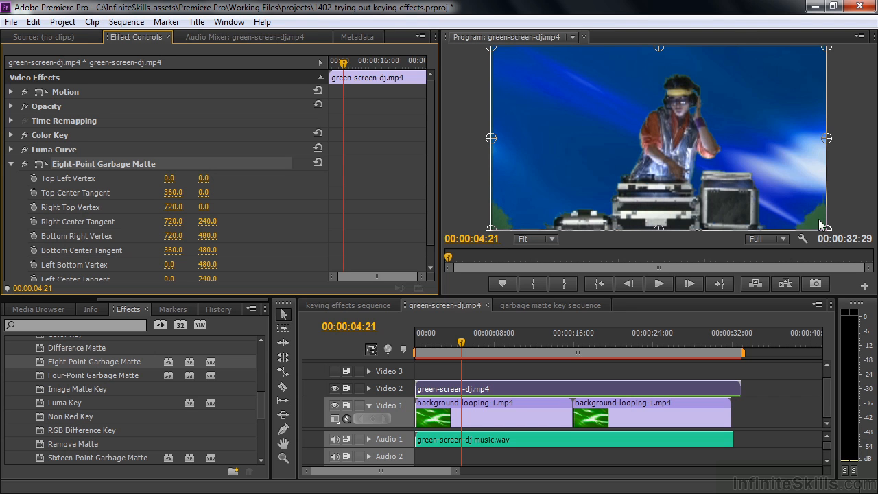
Pull the matte's bottom right vertex to about 586, 496 and bottom left to 133, 501, lowering the side center tangents to about 346 and 332.
drag(826, 229, 767, 239)
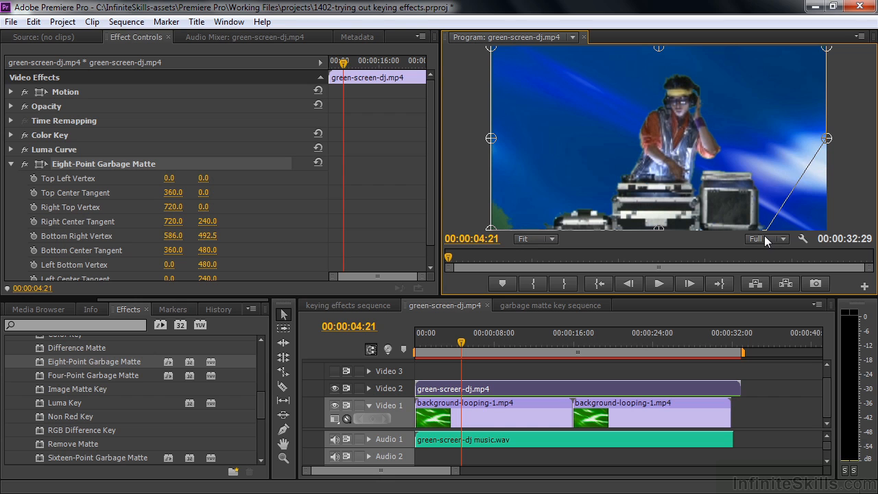
drag(827, 139, 828, 179)
drag(489, 228, 553, 239)
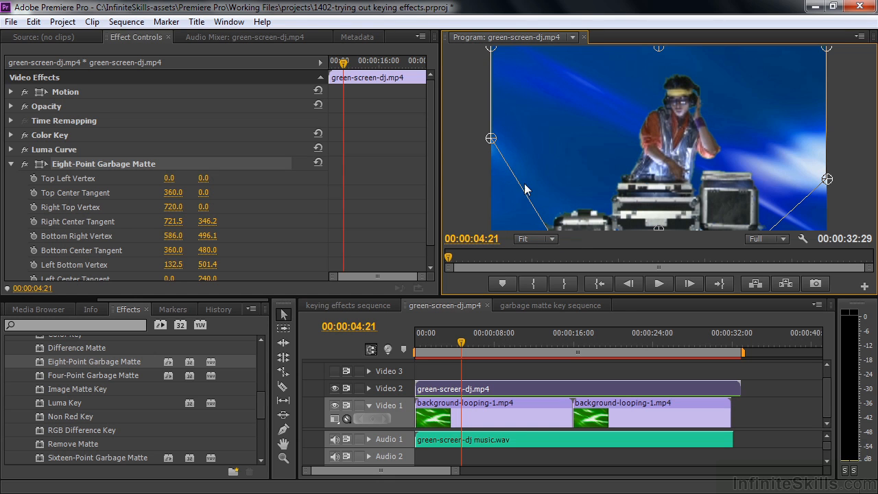
drag(492, 139, 489, 174)
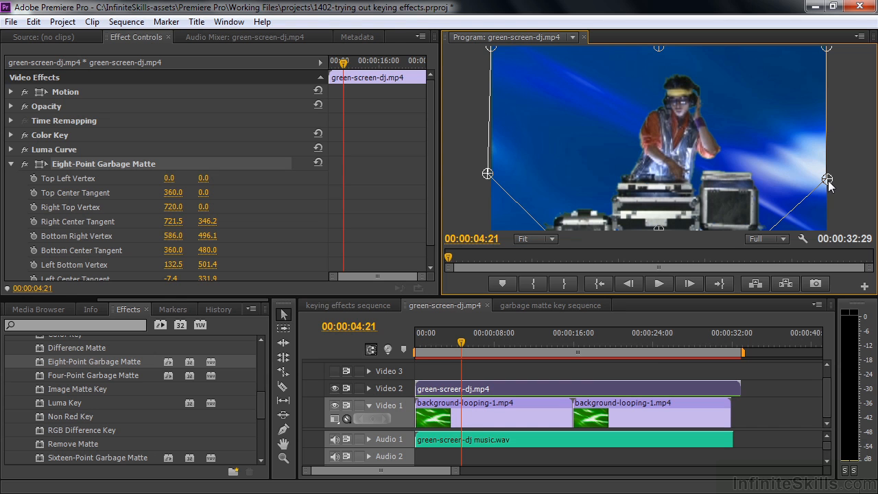
Deselect the clip and play the keyed DJ sequence up to about 00:00:08:07 to check the matte.
click(447, 370)
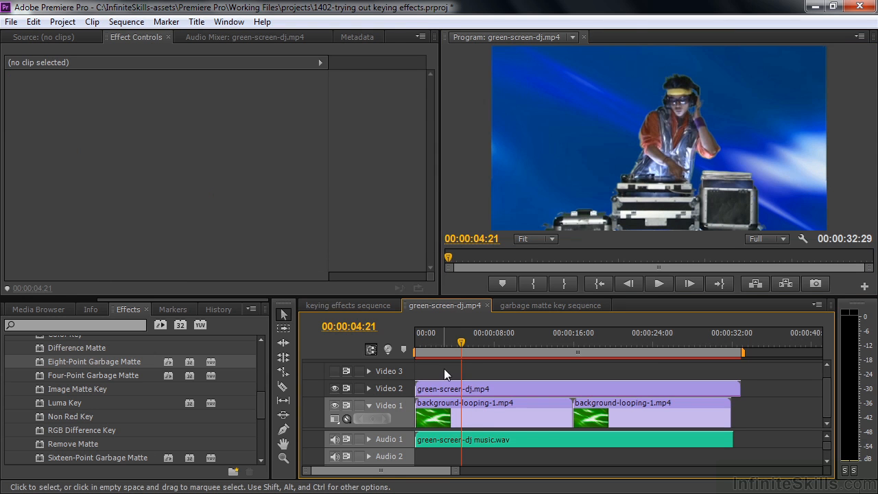
click(454, 345)
key(space)
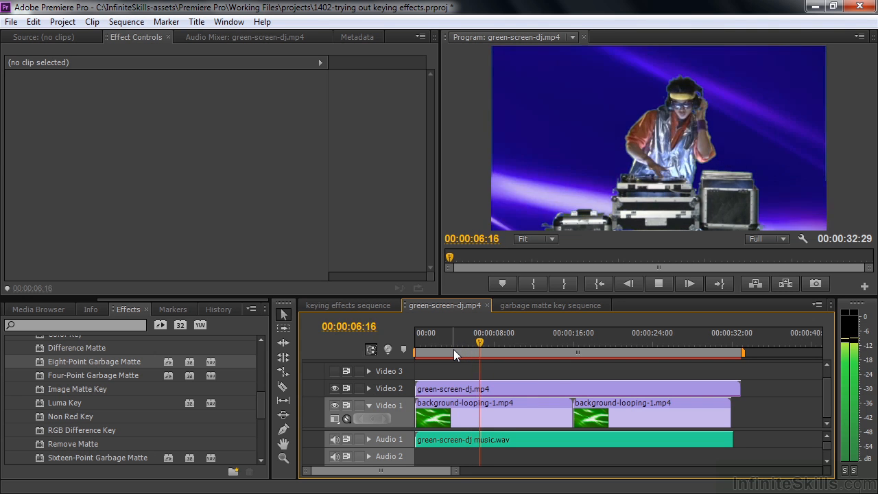
key(space)
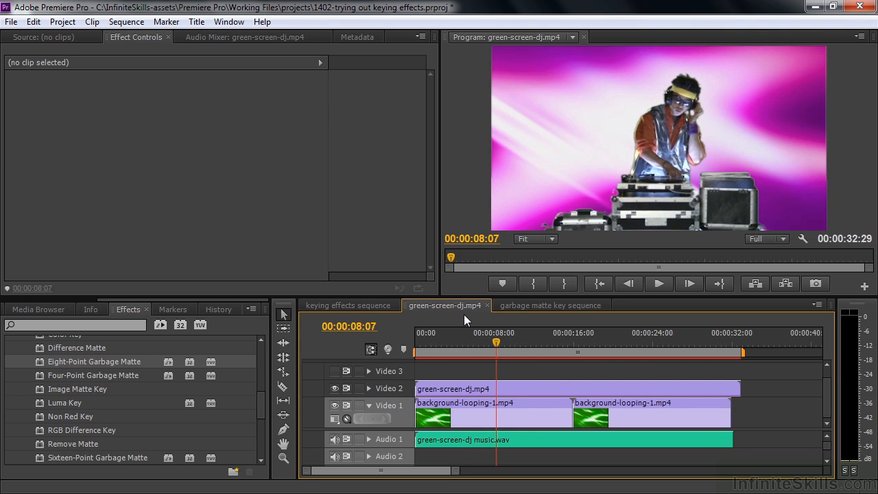
Open the garbage matte key sequence and compare the picture with Video 3 and Video 2 output each turned off and on.
click(523, 305)
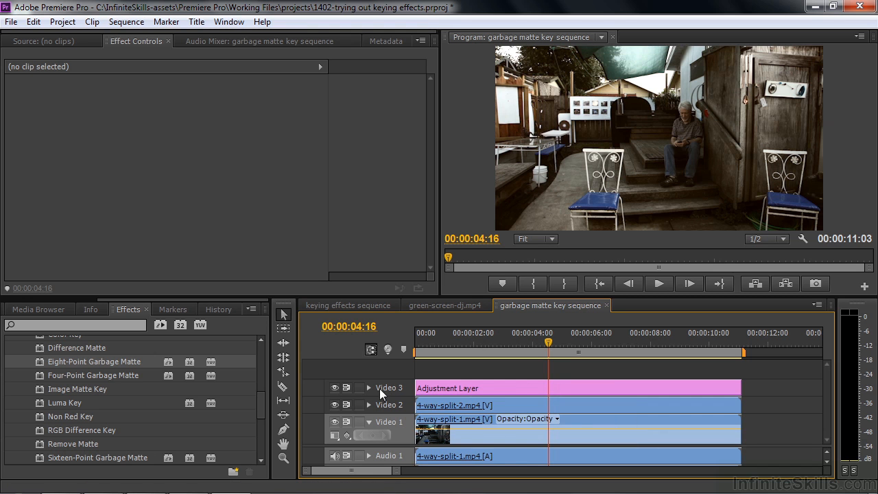
click(334, 388)
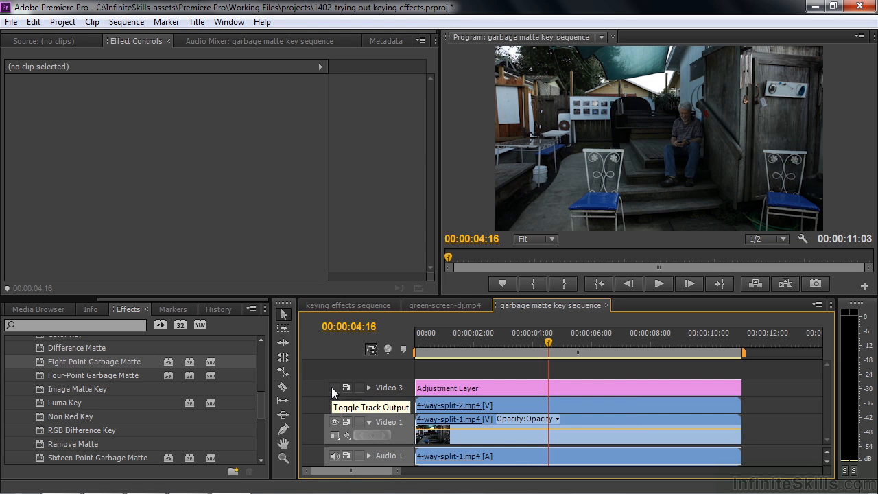
click(335, 389)
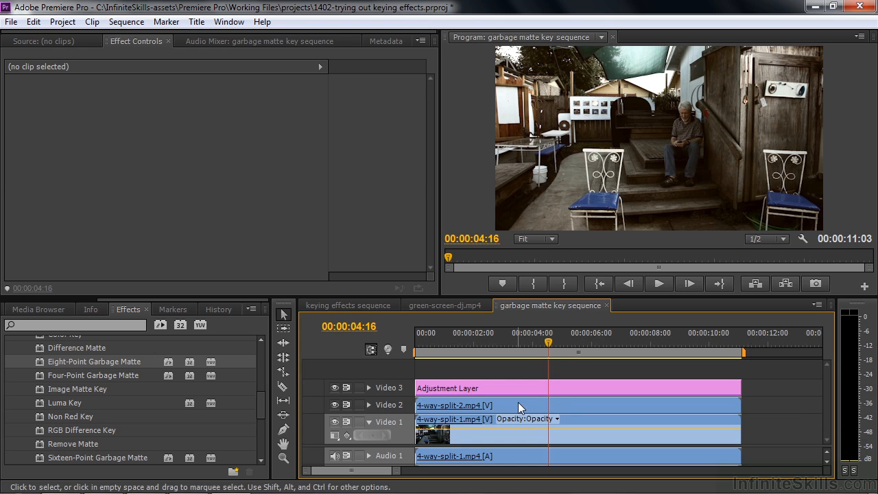
click(334, 405)
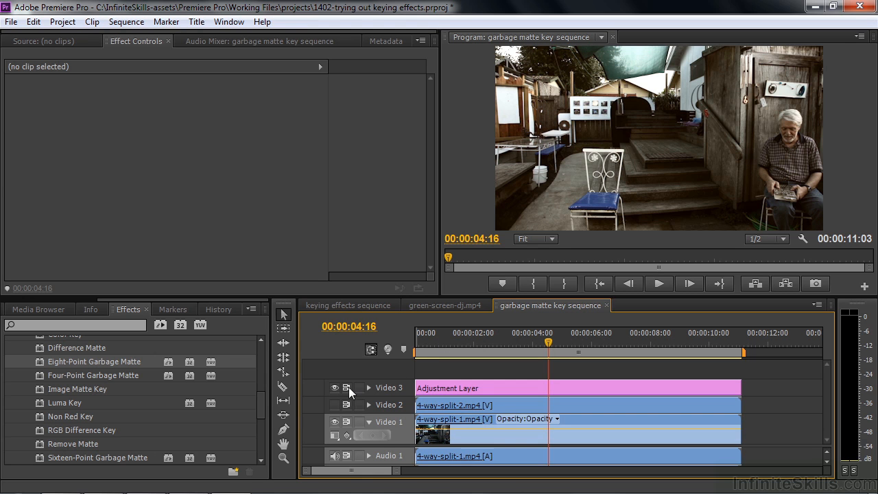
click(332, 404)
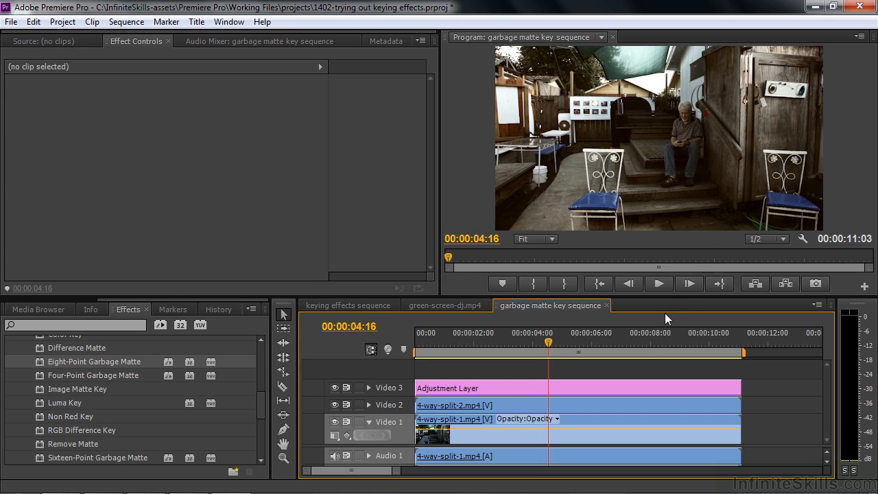
Apply Eight-Point Garbage Matte to 4-way-split-2.mp4 on Video 2 and show its handles in the program view.
click(529, 402)
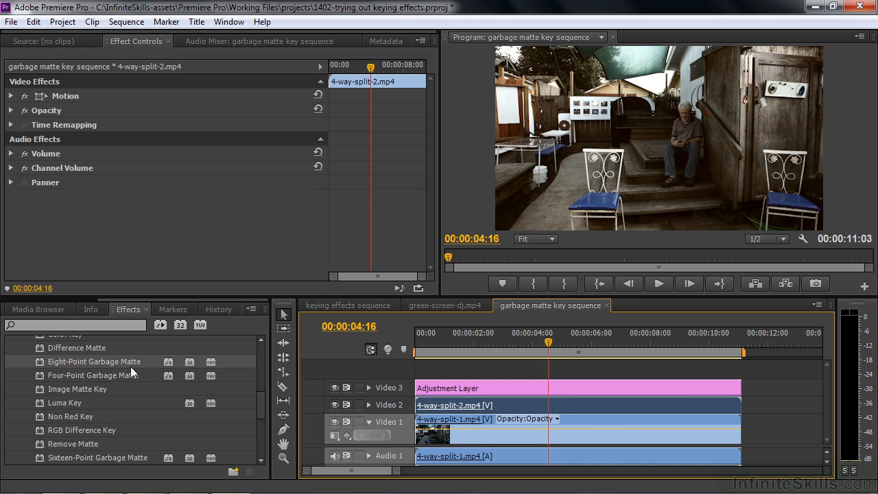
double_click(42, 365)
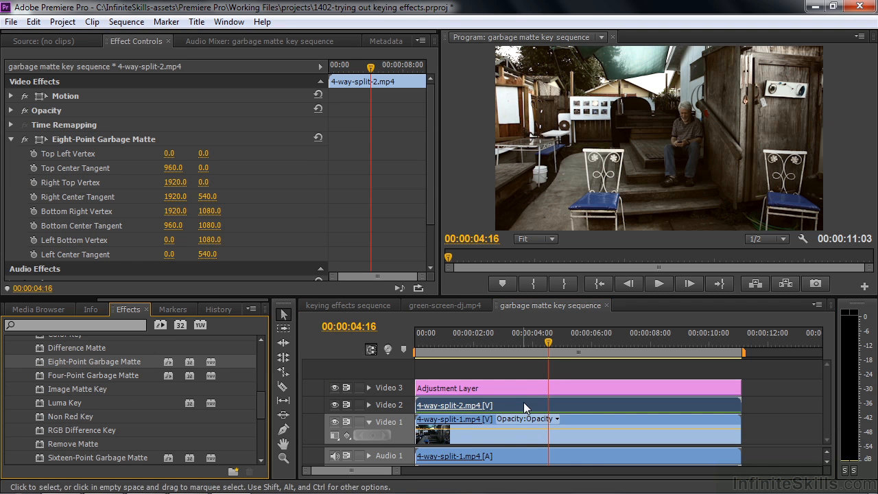
click(41, 139)
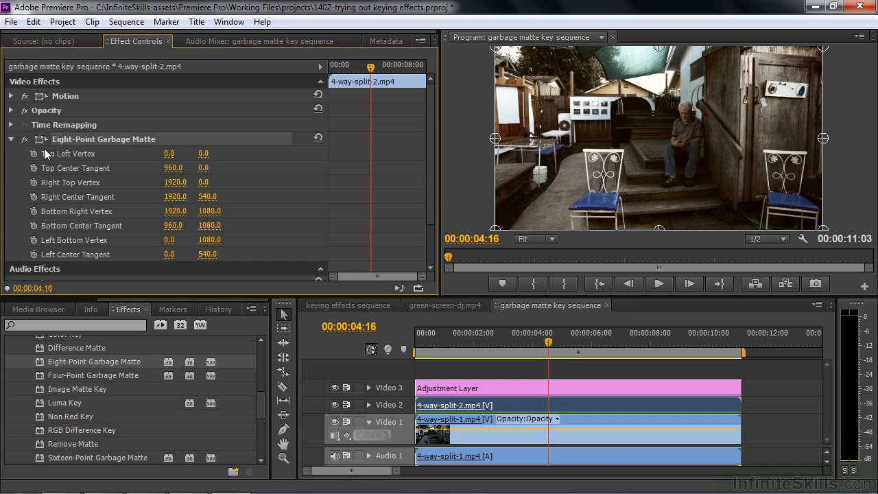
Move the matte's right edge inward: top vertex to about 1418, 12, center tangent to 1422, 626, and bottom vertex to 1406, 1140.
click(826, 52)
drag(821, 48, 738, 48)
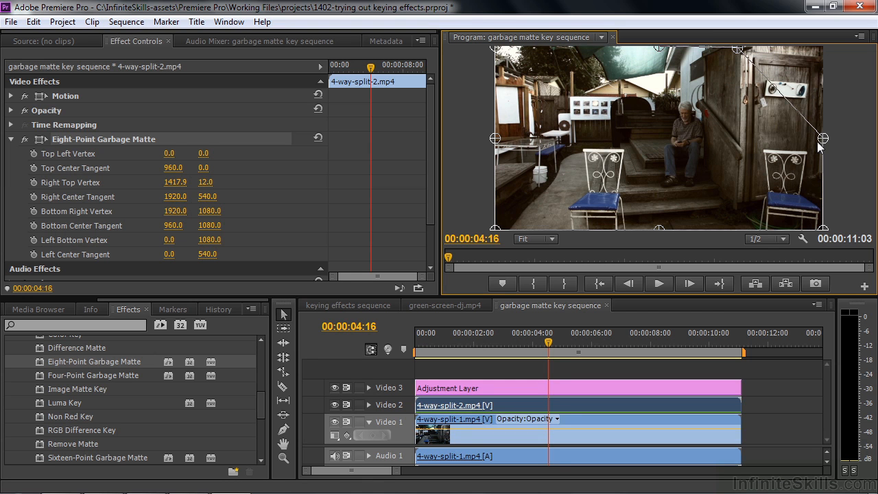
drag(822, 139, 738, 154)
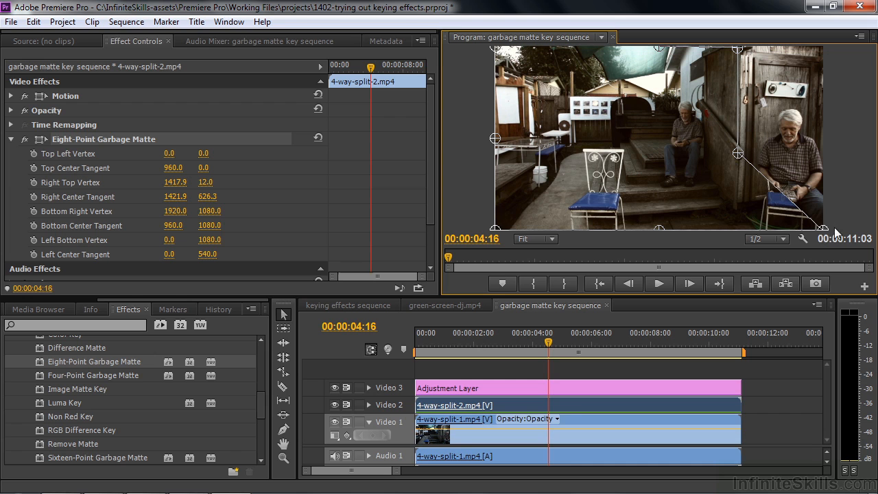
drag(824, 229, 736, 239)
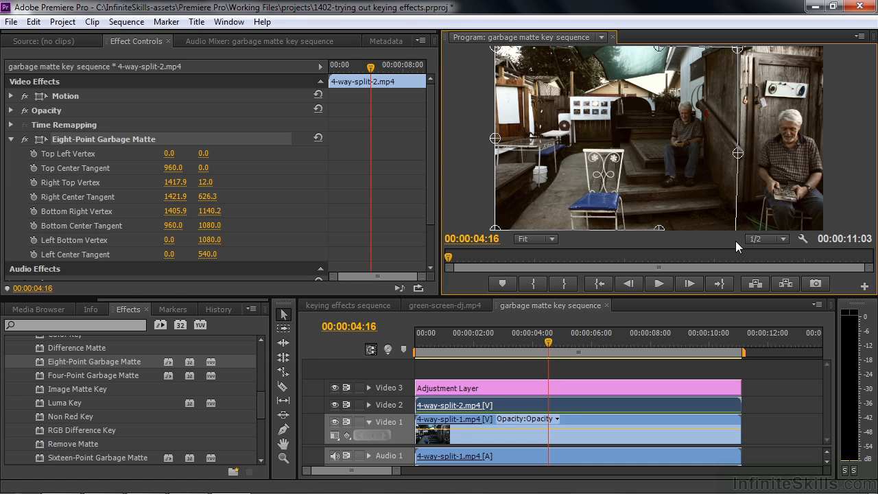
Compare the split composite with the Adjustment Layer track's output off and on, and hide the matte's handles.
click(335, 388)
click(334, 388)
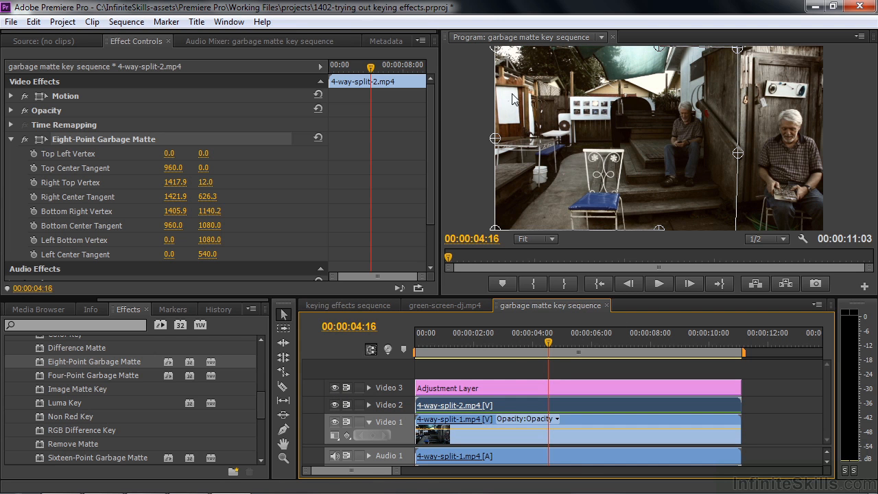
click(95, 128)
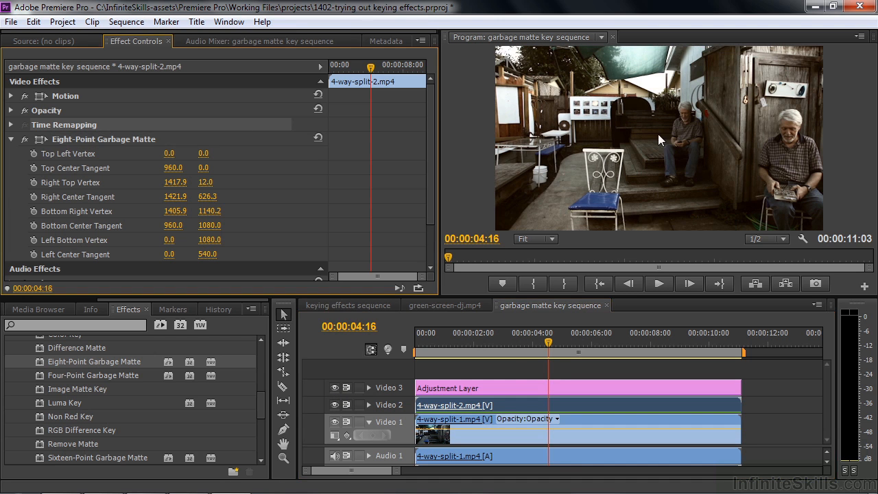